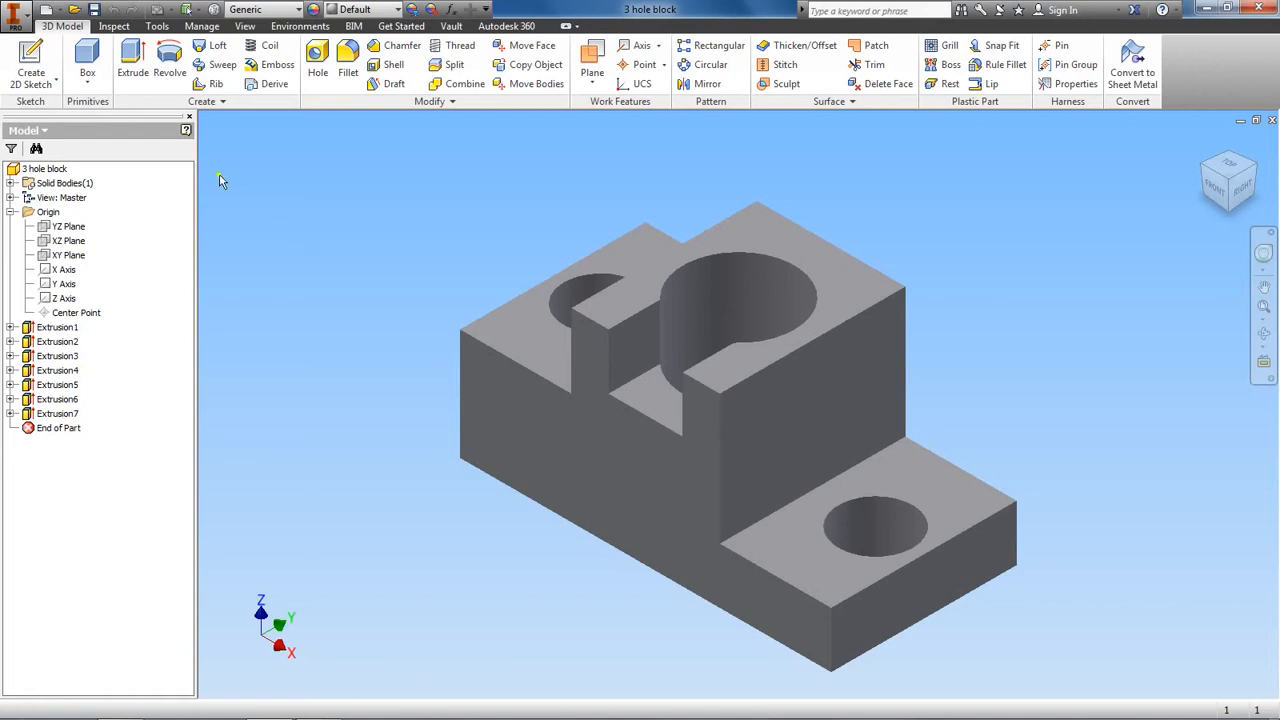
- Create a new drawing file from the metric ANSI (mm).idw template
{"action": "left_click", "coordinate": [20, 16]}
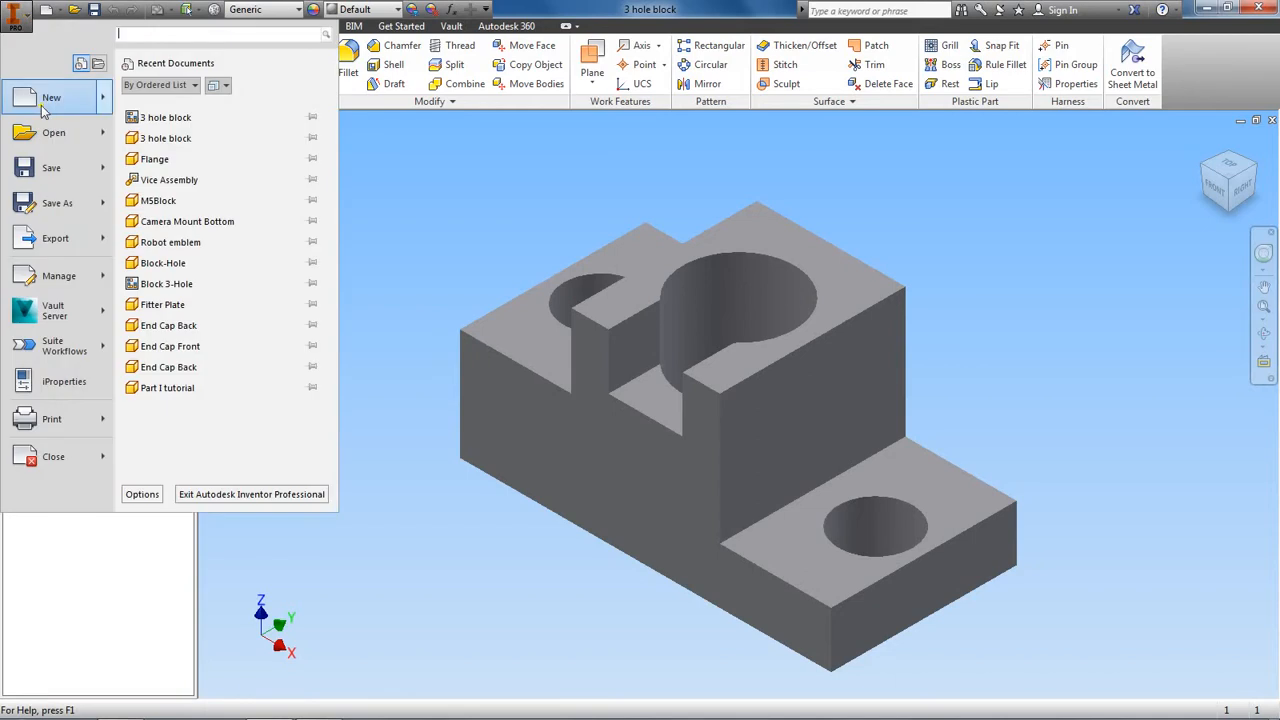
{"action": "mouse_move", "coordinate": [44, 108]}
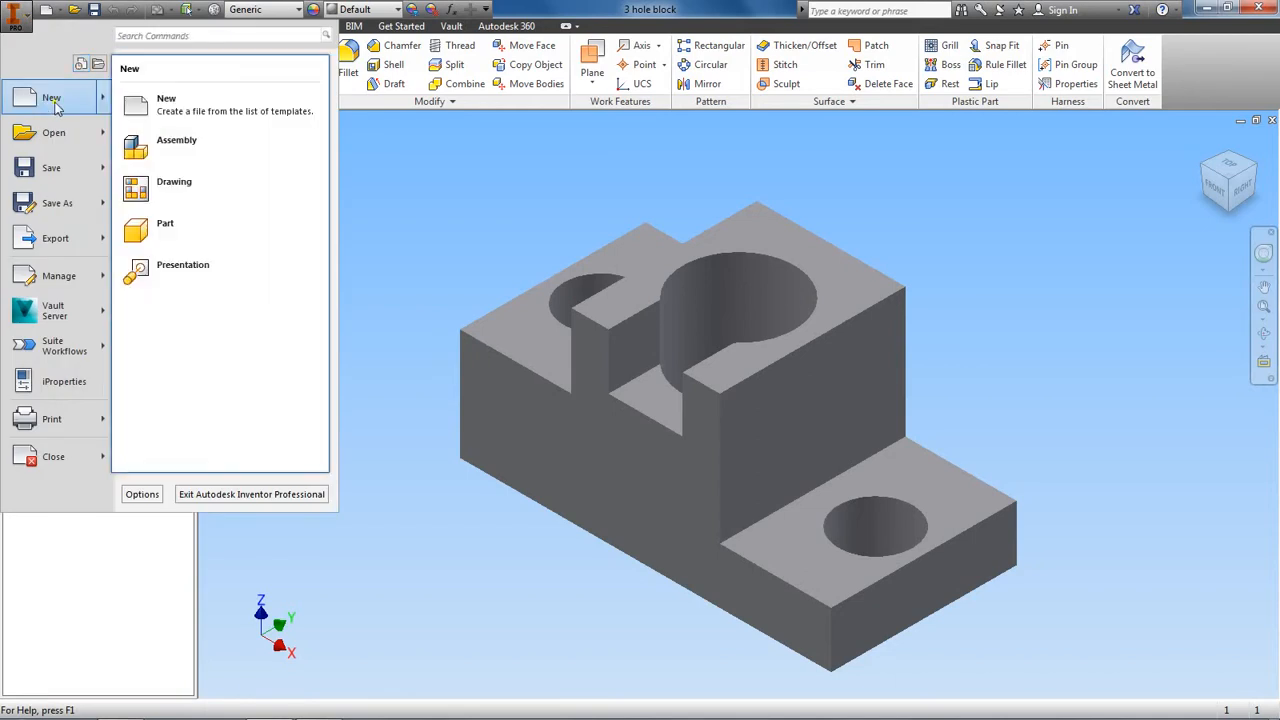
{"action": "left_click", "coordinate": [209, 112]}
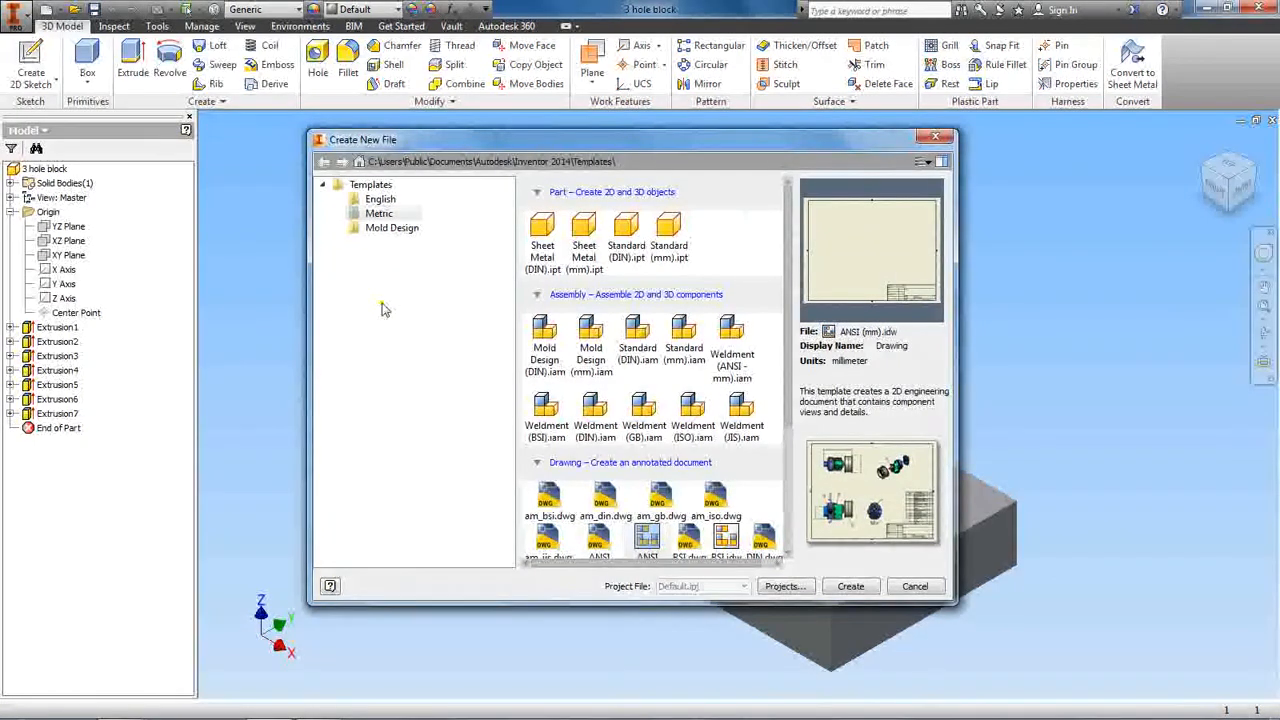
{"action": "left_click", "coordinate": [370, 215]}
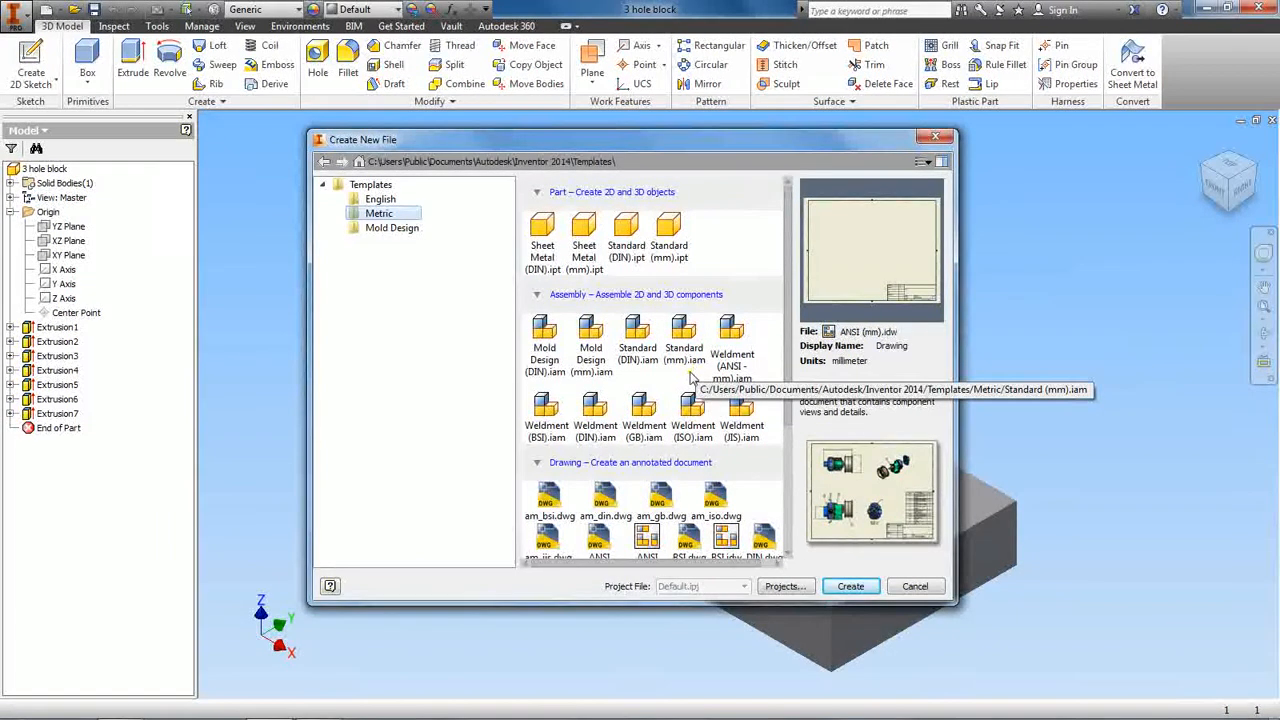
{"action": "scroll", "coordinate": [690, 385], "scroll_direction": "down", "scroll_amount": 2}
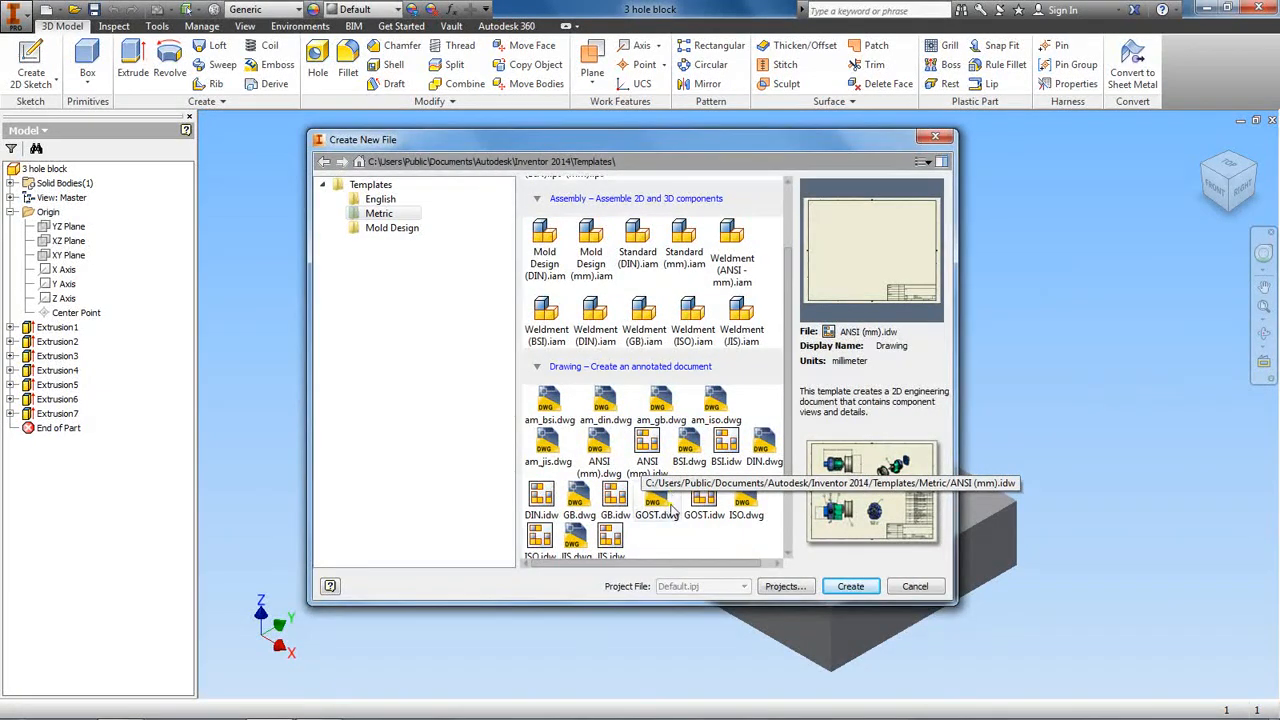
{"action": "left_click", "coordinate": [648, 446]}
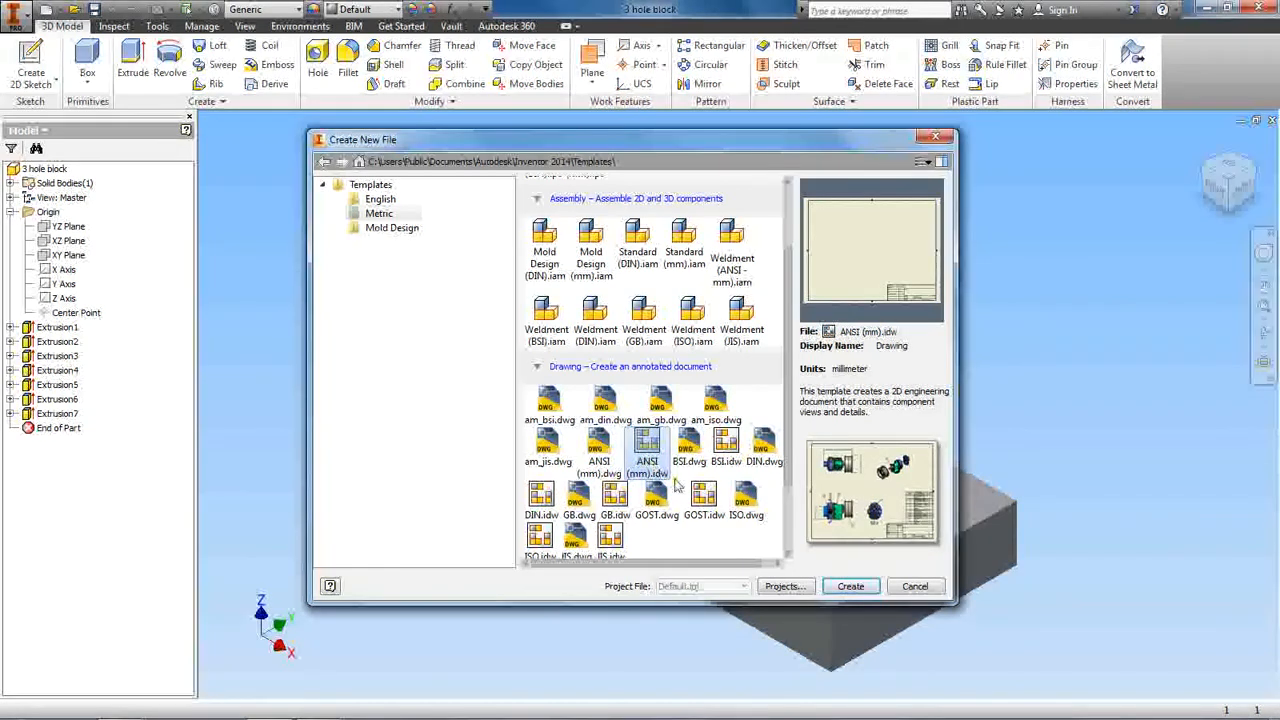
{"action": "left_click", "coordinate": [850, 587]}
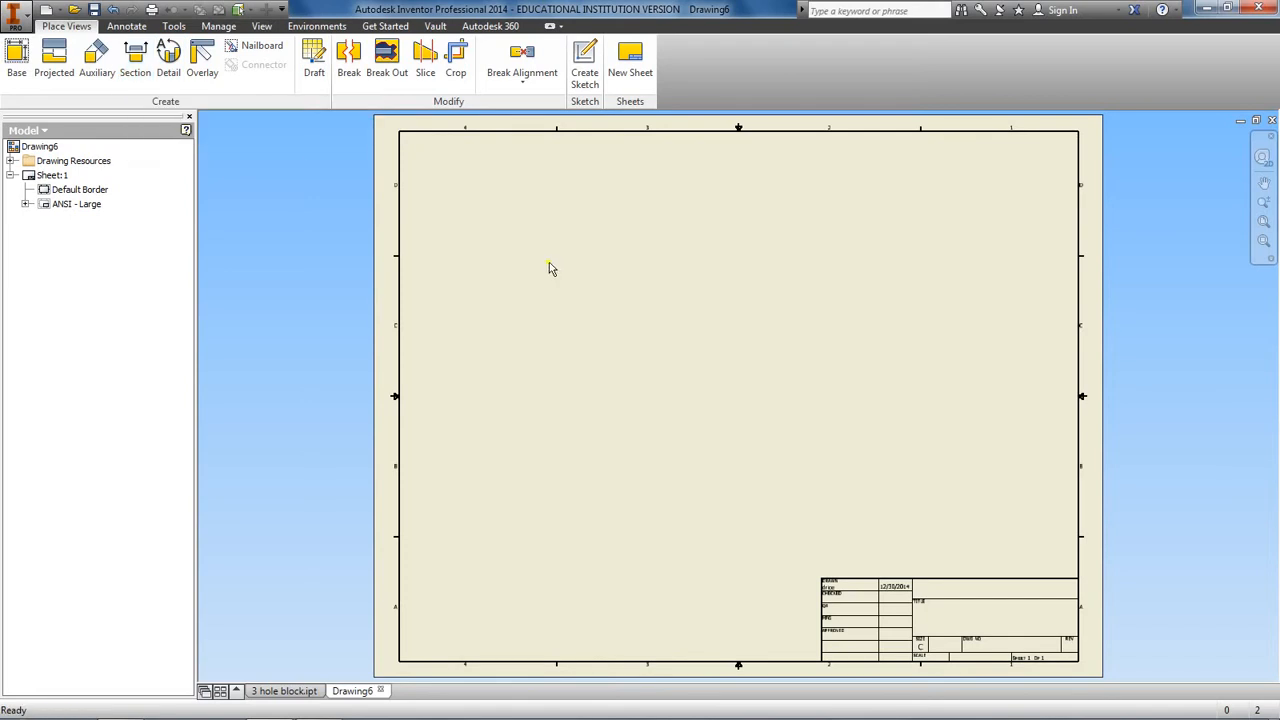
- Start a base view and load the 3 hole block part from the Drawings folder as its source model
{"action": "left_click", "coordinate": [19, 60]}
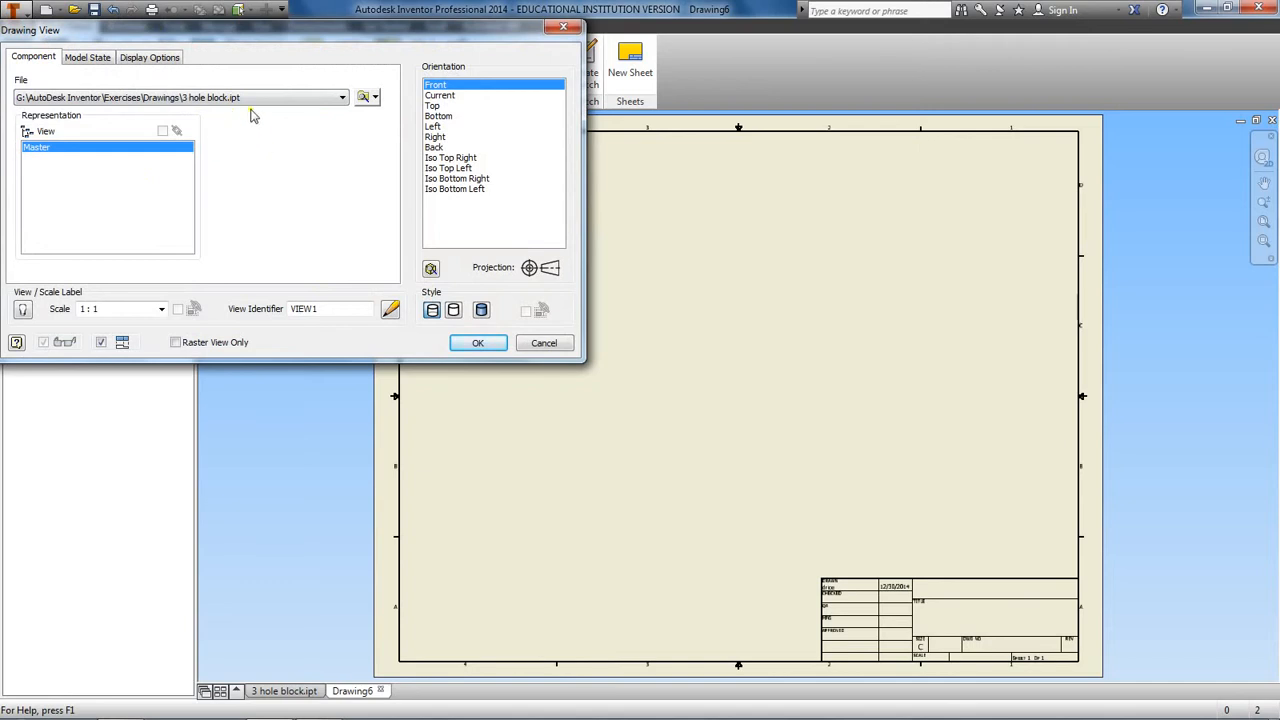
{"action": "left_click", "coordinate": [363, 98]}
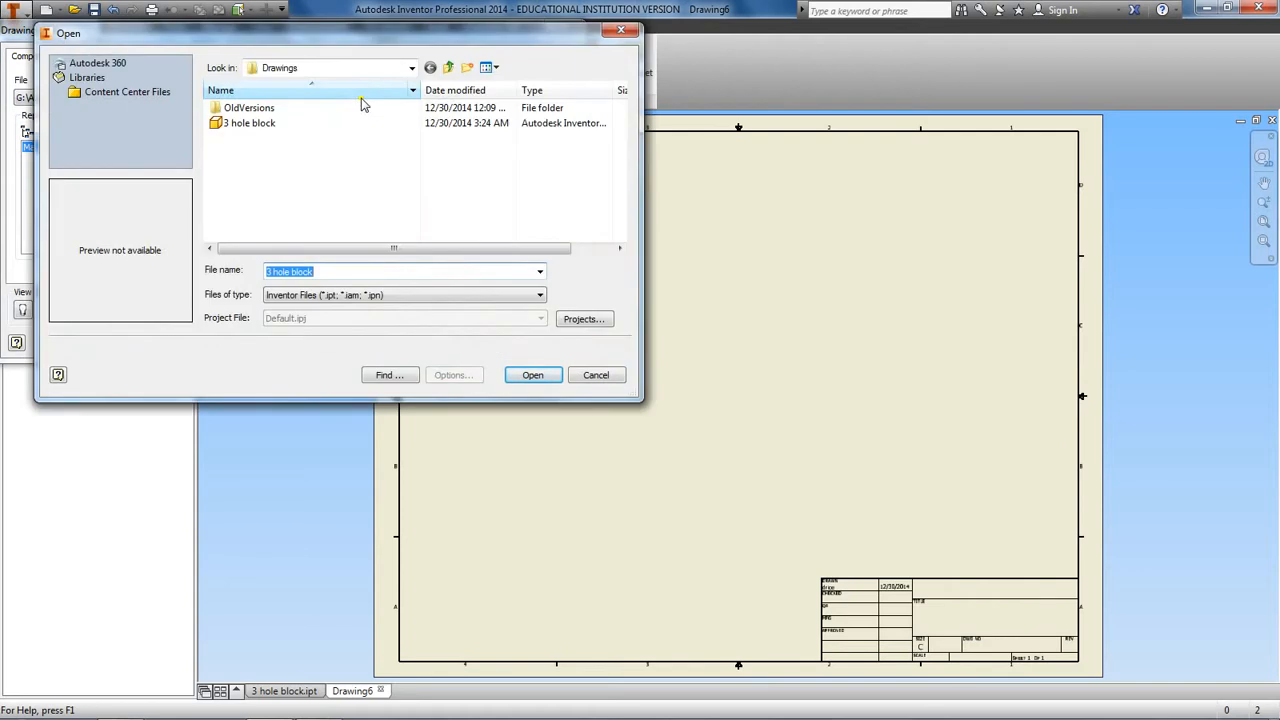
{"action": "left_click", "coordinate": [240, 125]}
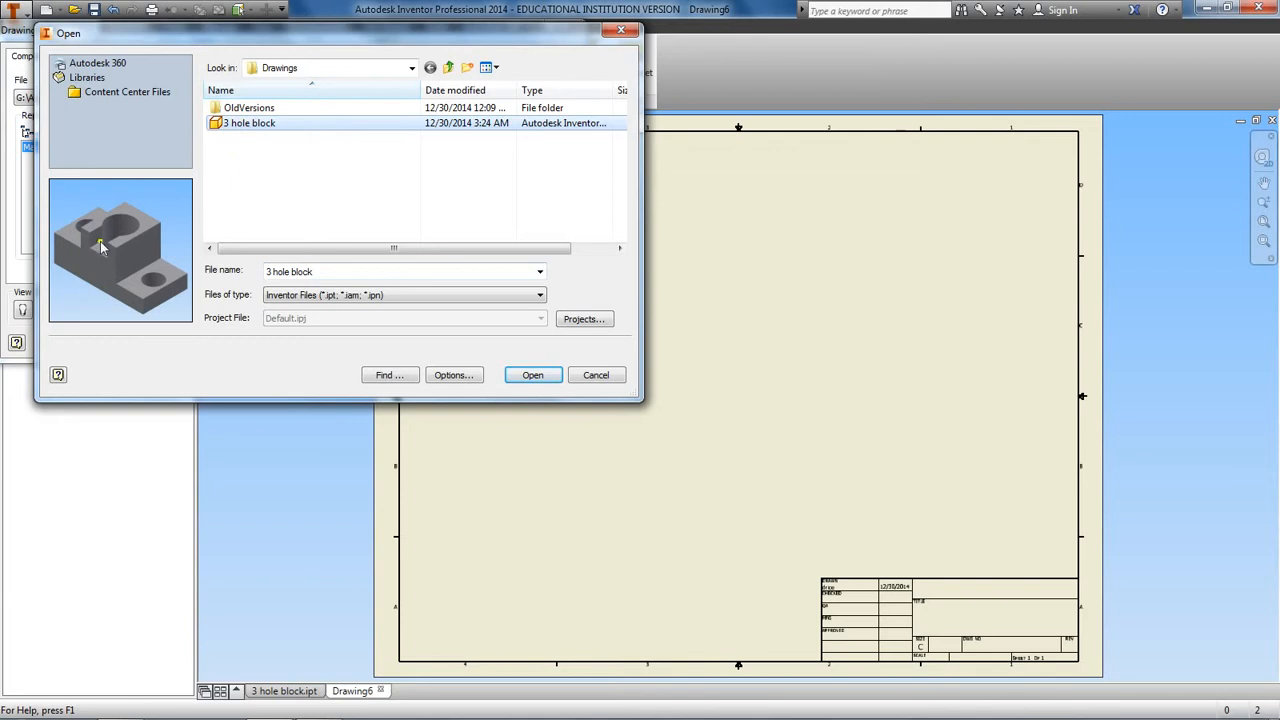
{"action": "left_click", "coordinate": [532, 375]}
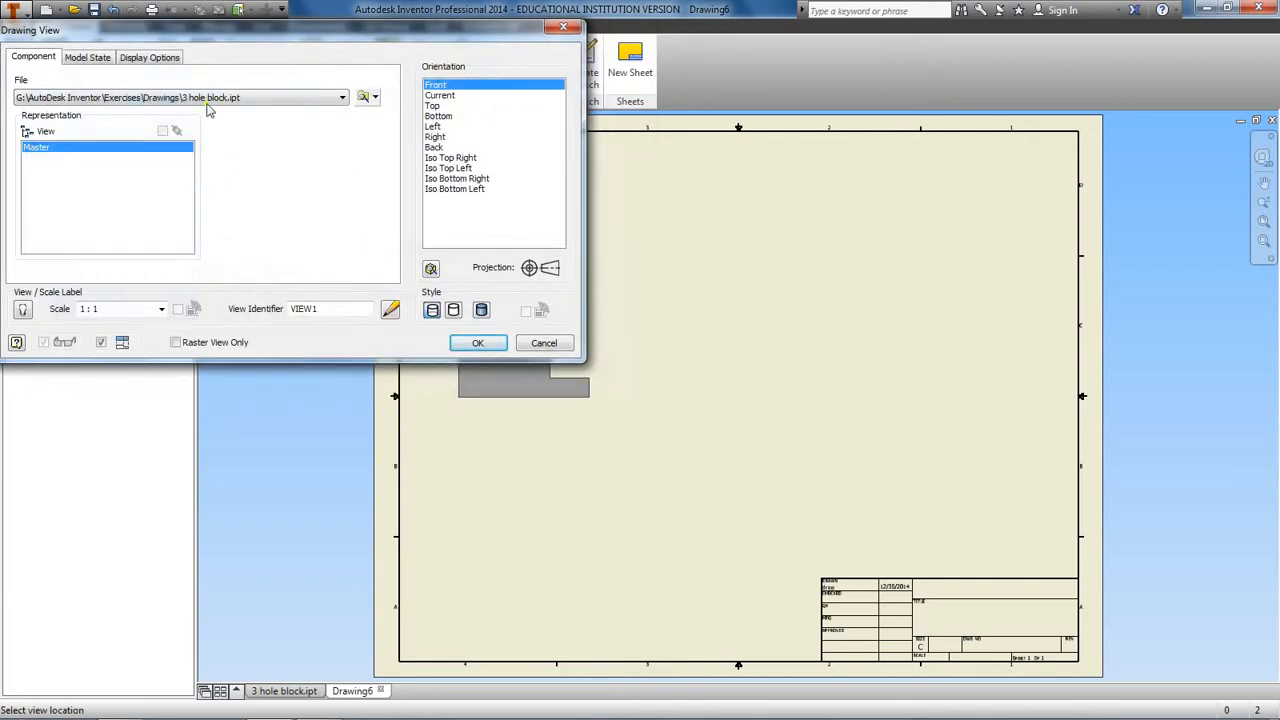
- Preview the block in the available standard and isometric orientations to compare candidates for the base view
{"action": "left_click", "coordinate": [440, 95]}
{"action": "left_click", "coordinate": [440, 106]}
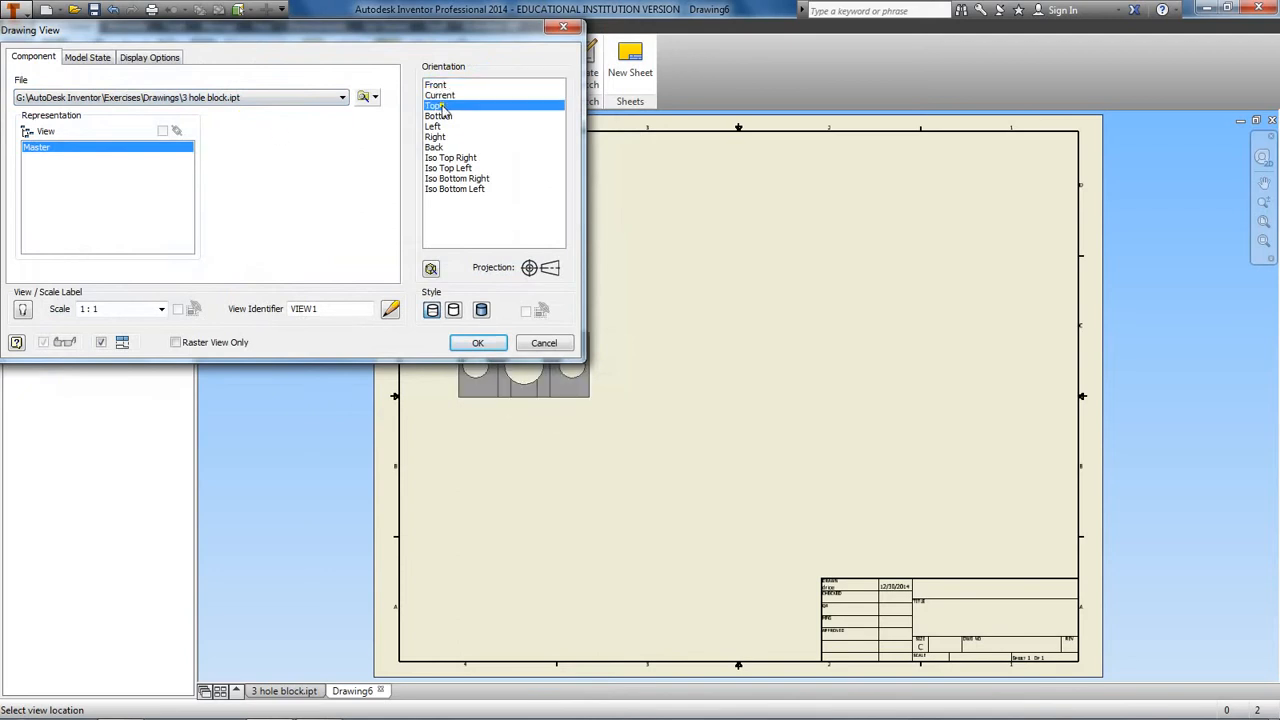
{"action": "left_click", "coordinate": [441, 117]}
{"action": "left_click", "coordinate": [437, 127]}
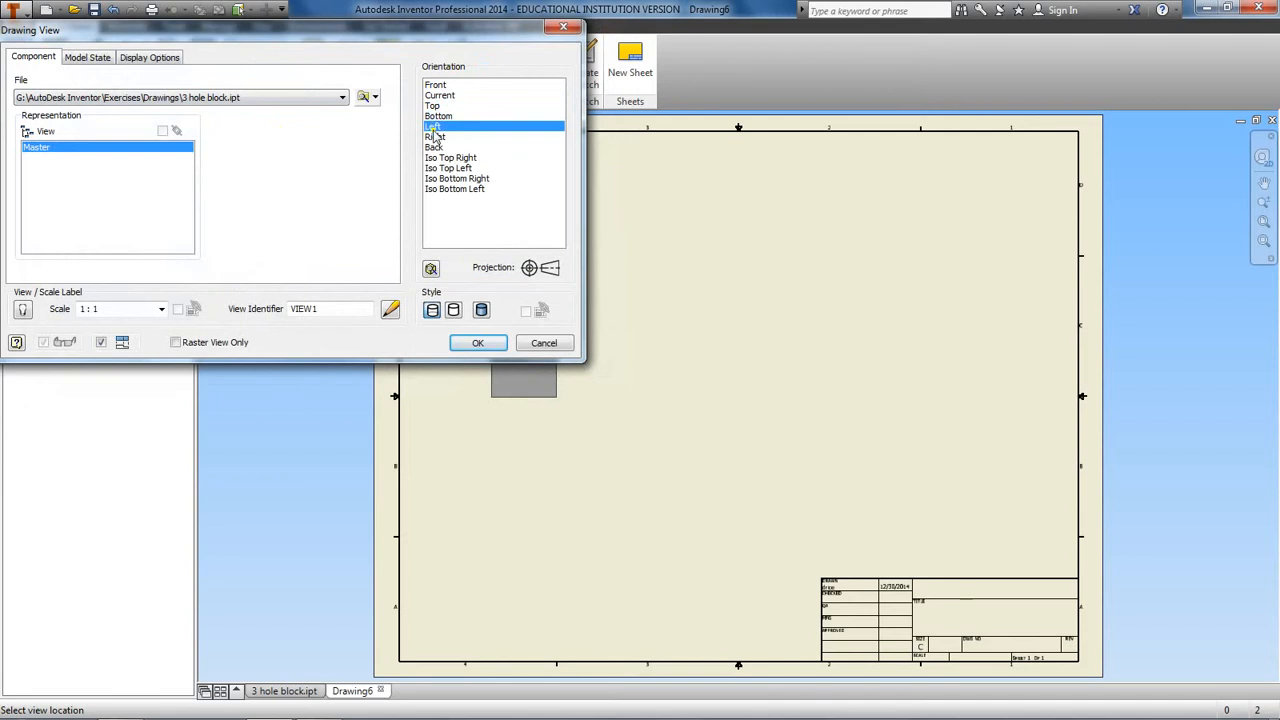
{"action": "left_click", "coordinate": [435, 137]}
{"action": "left_click", "coordinate": [435, 147]}
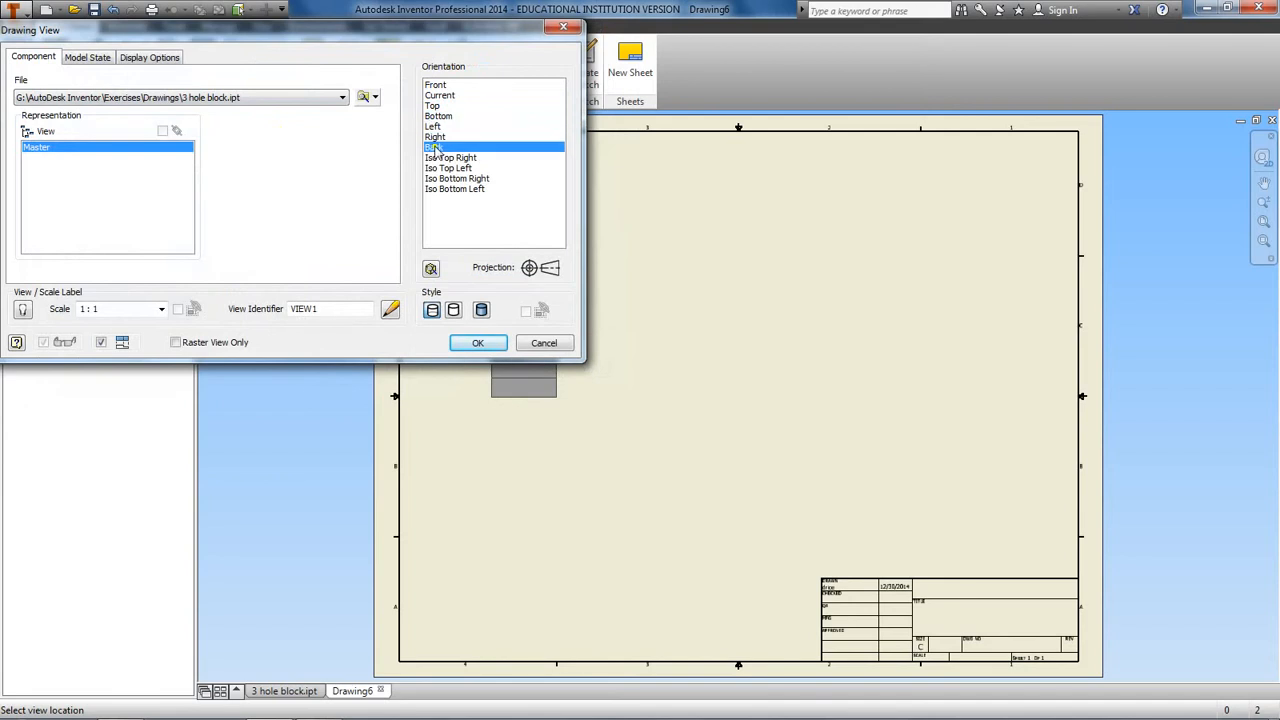
{"action": "left_click", "coordinate": [440, 85]}
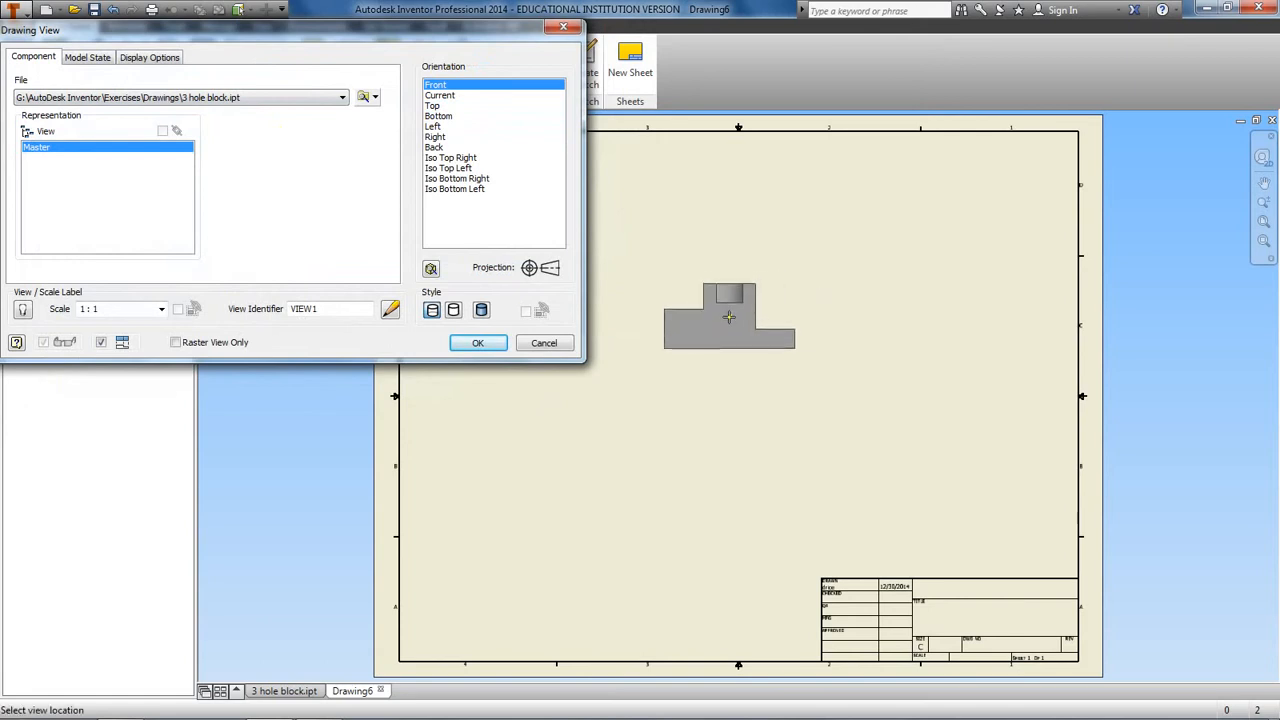
{"action": "left_click", "coordinate": [432, 106]}
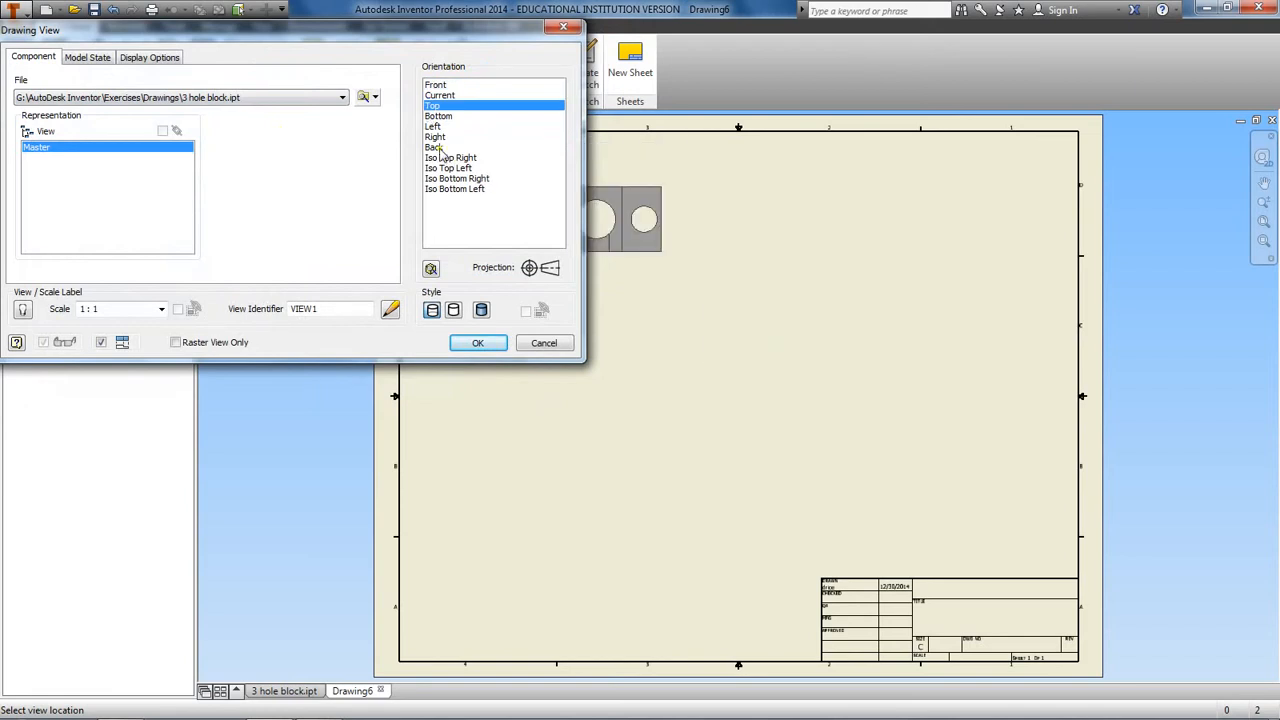
{"action": "left_click", "coordinate": [437, 148]}
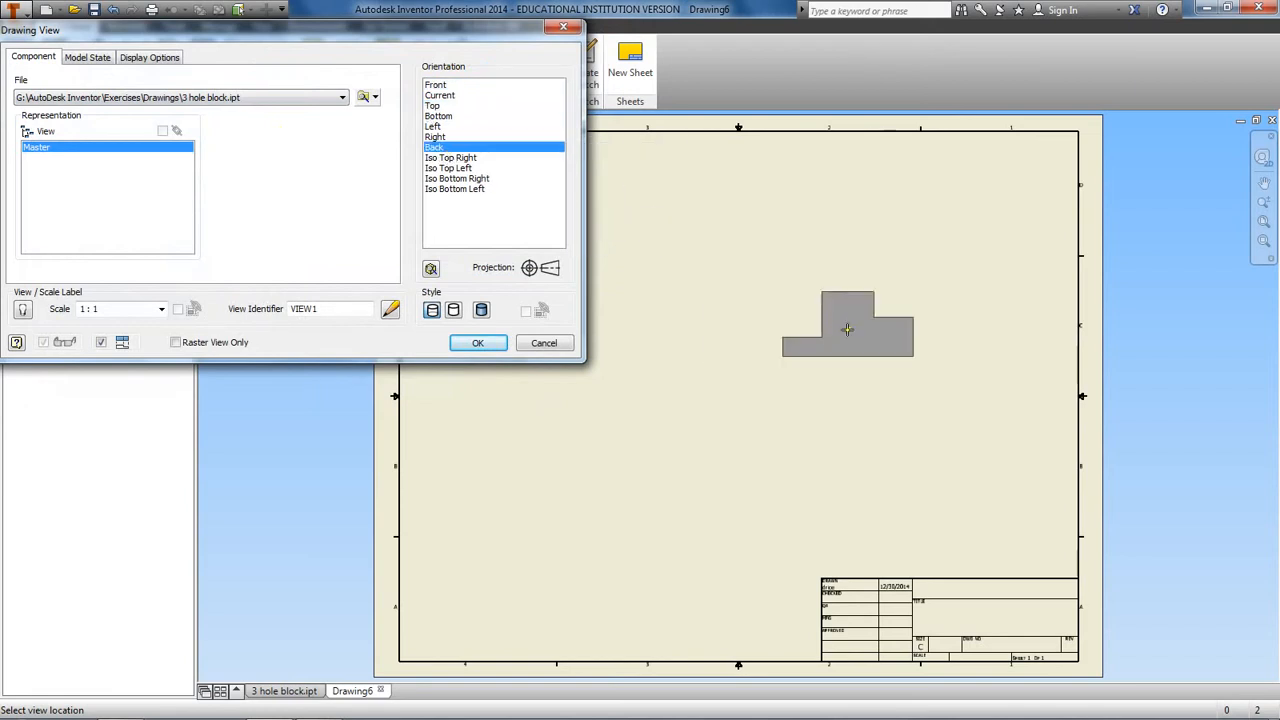
{"action": "left_click", "coordinate": [456, 159]}
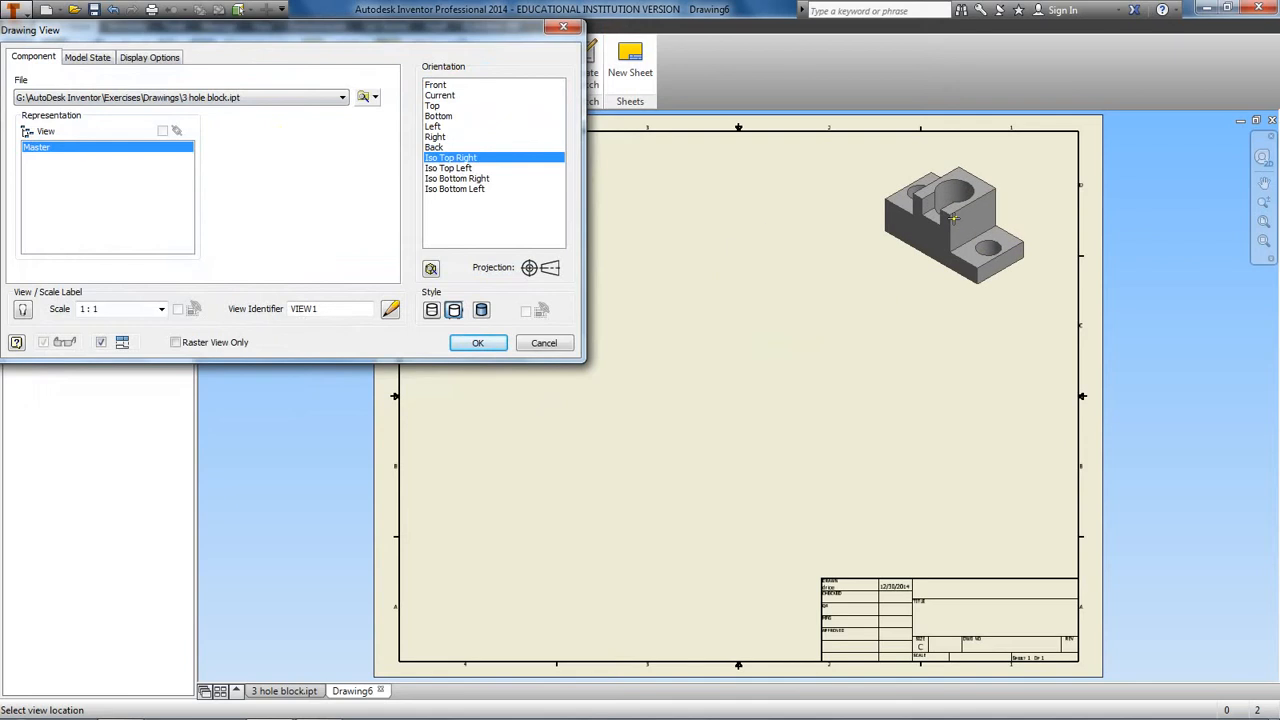
{"action": "left_click", "coordinate": [446, 179]}
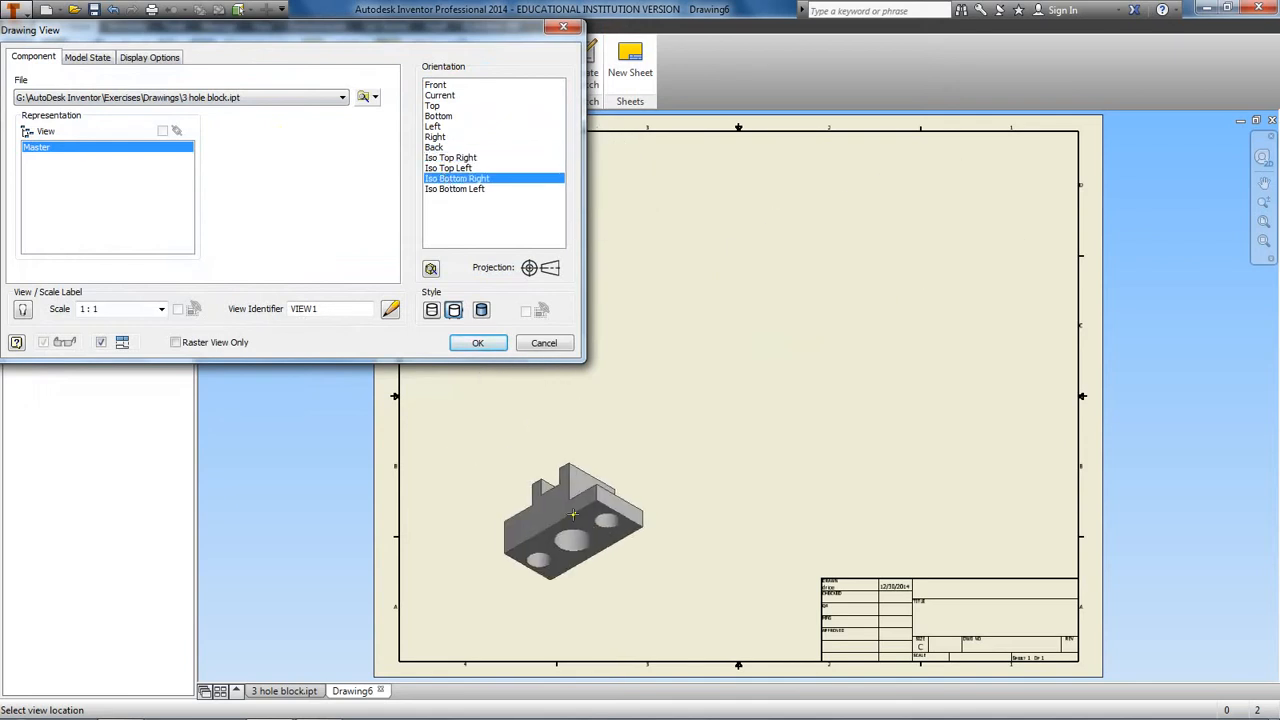
{"action": "left_click", "coordinate": [476, 193]}
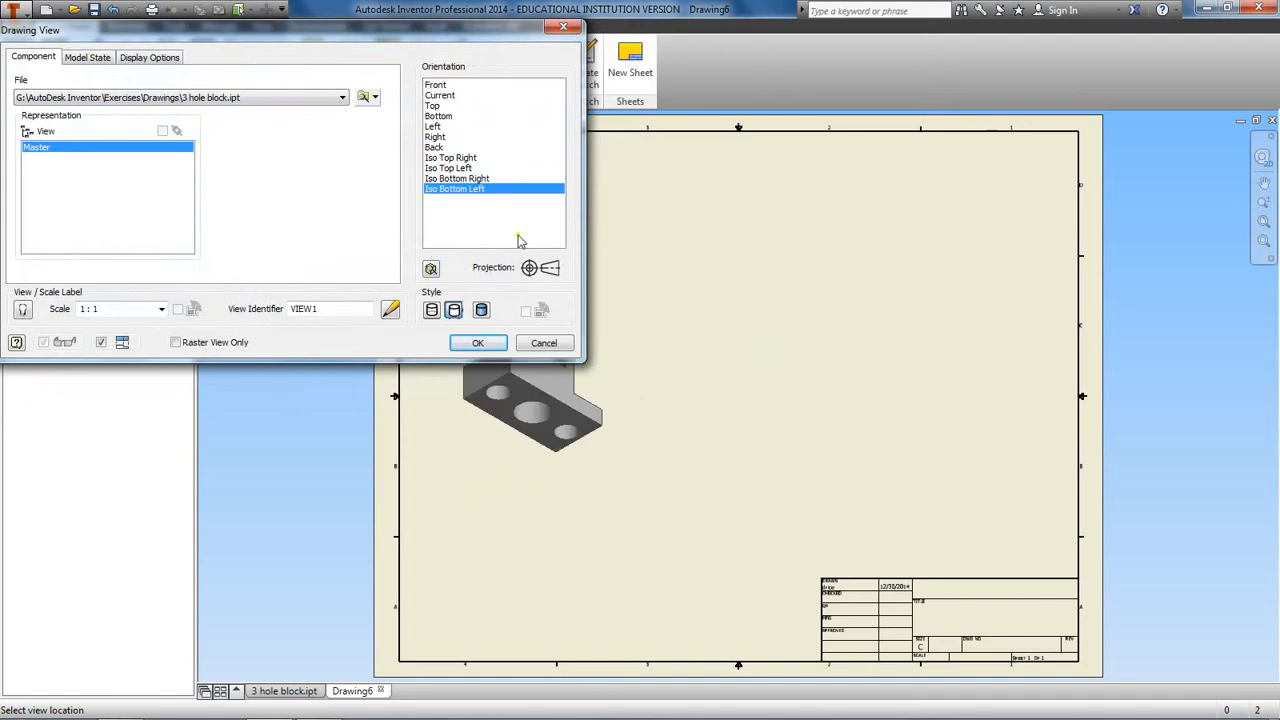
{"action": "left_click", "coordinate": [438, 86]}
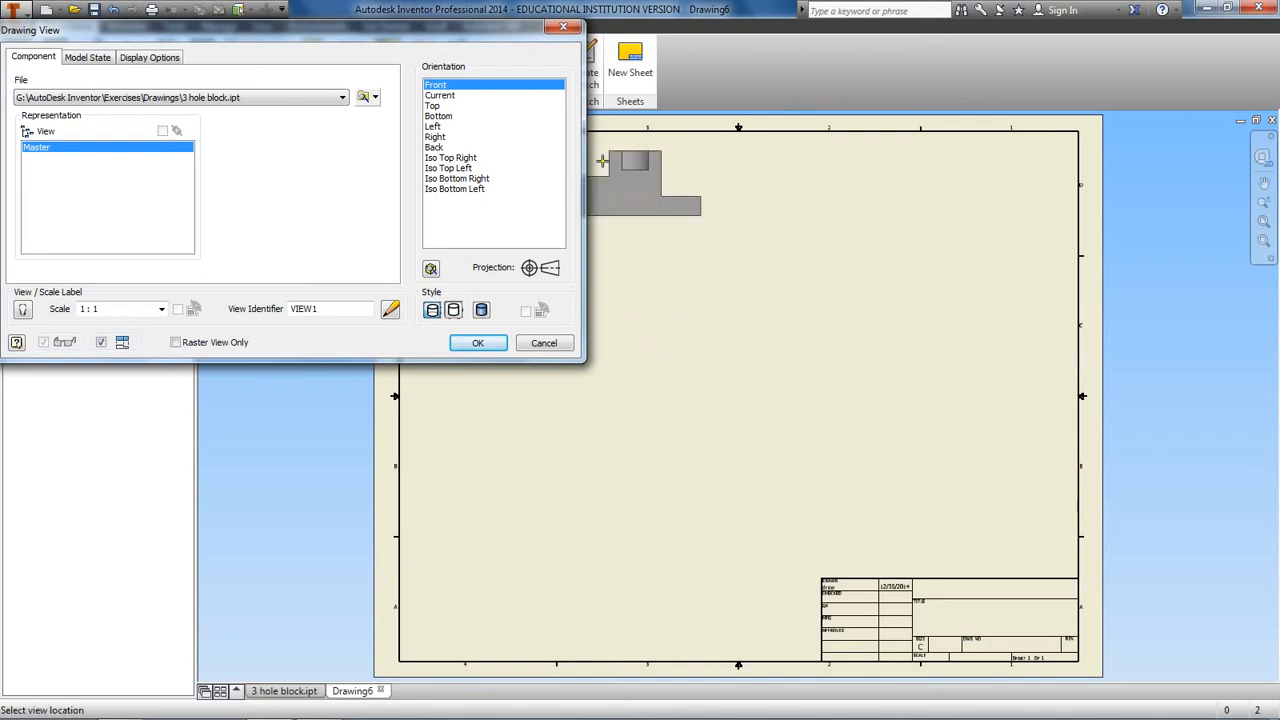
{"action": "left_click", "coordinate": [434, 106]}
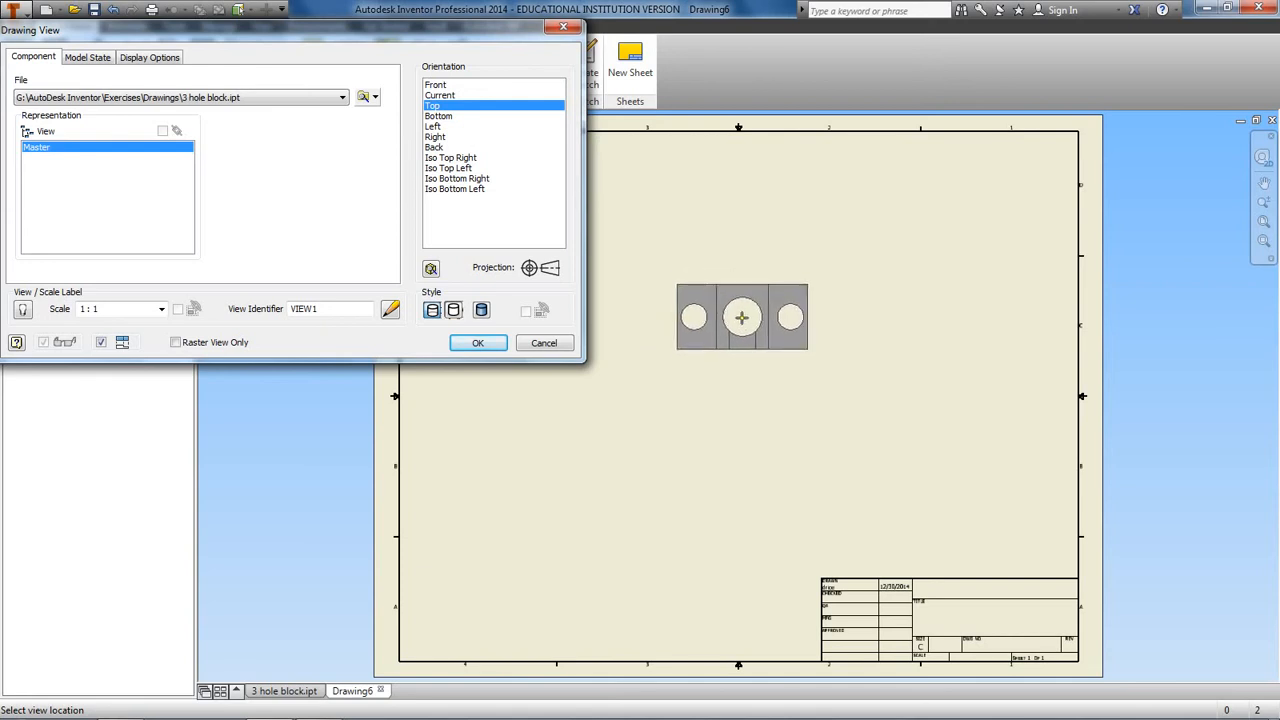
{"action": "left_click", "coordinate": [434, 126]}
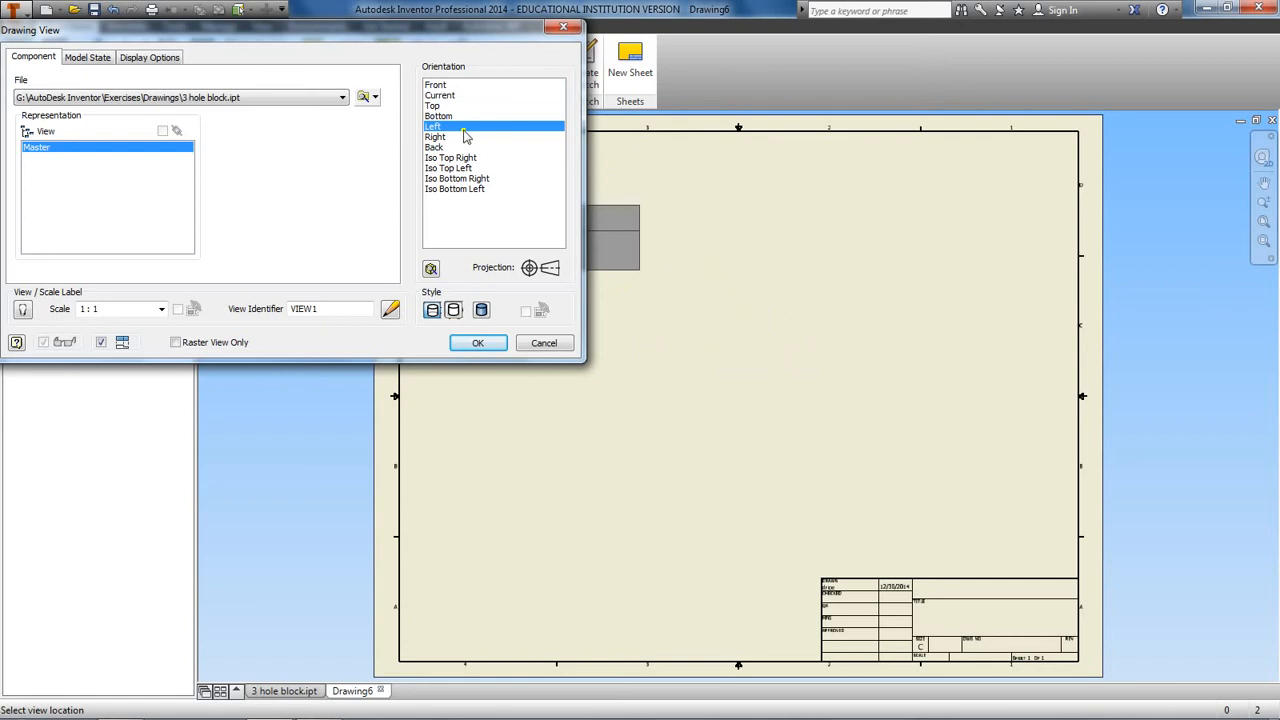
- Place the block's Front base view with hidden lines at 1:1 scale, slightly above the sheet's centre, without adding projected views
{"action": "left_click", "coordinate": [436, 86]}
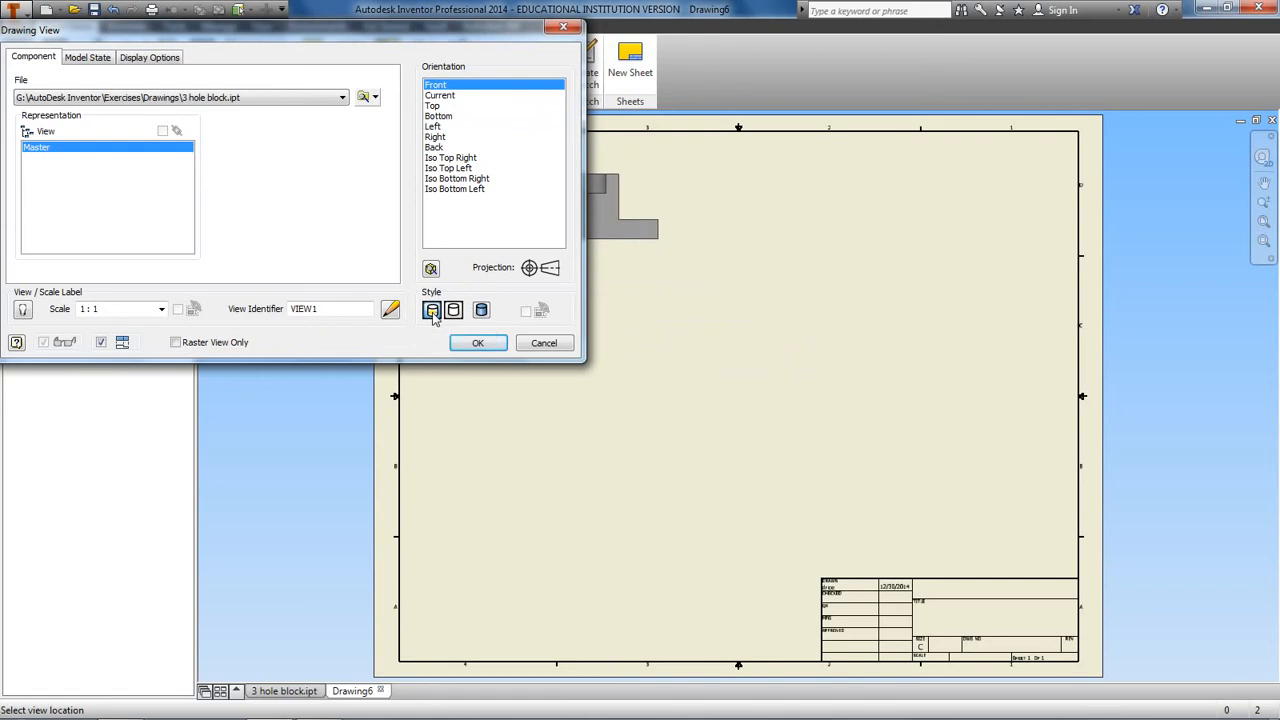
{"action": "left_click", "coordinate": [481, 311]}
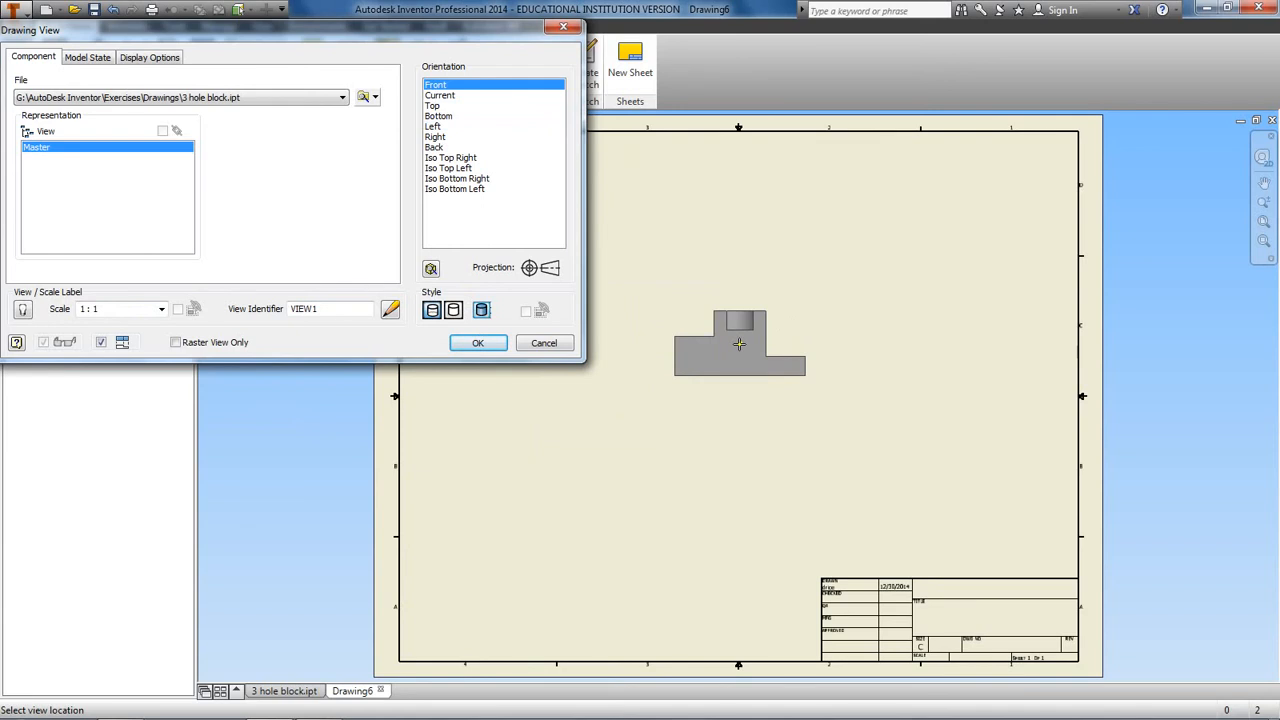
{"action": "left_click", "coordinate": [739, 344]}
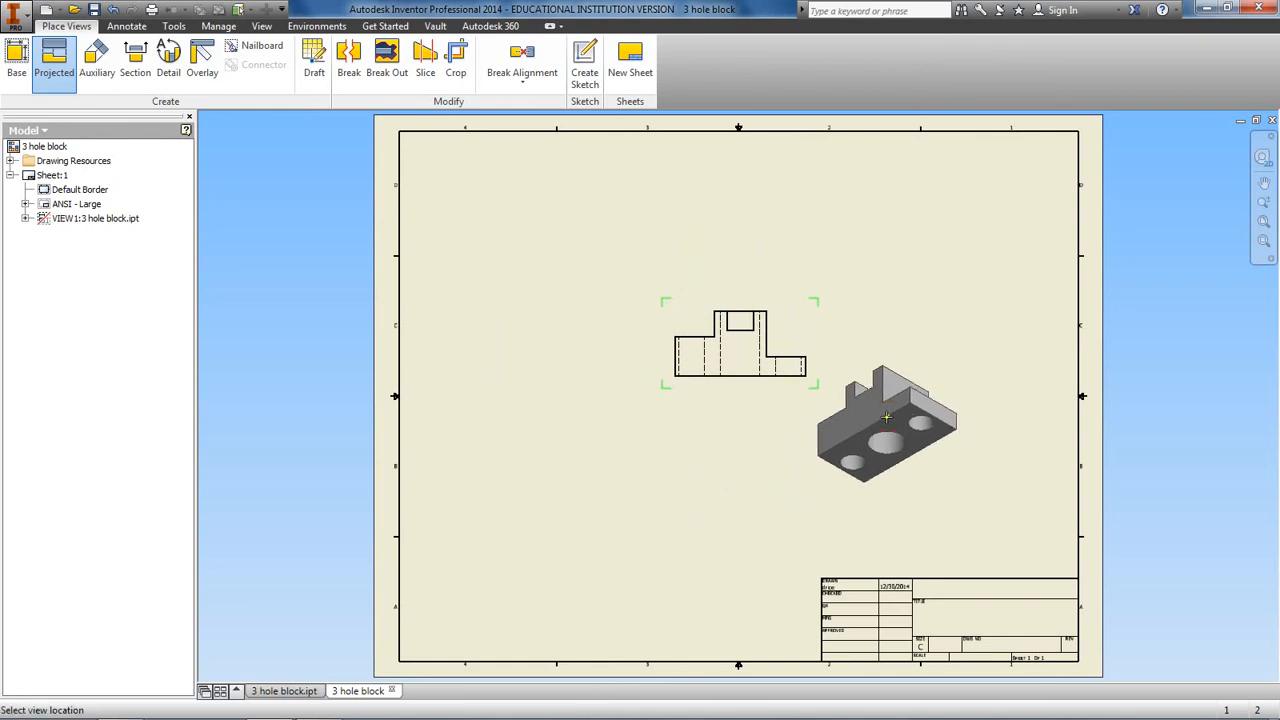
{"action": "right_click", "coordinate": [885, 415]}
{"action": "left_click", "coordinate": [952, 417]}
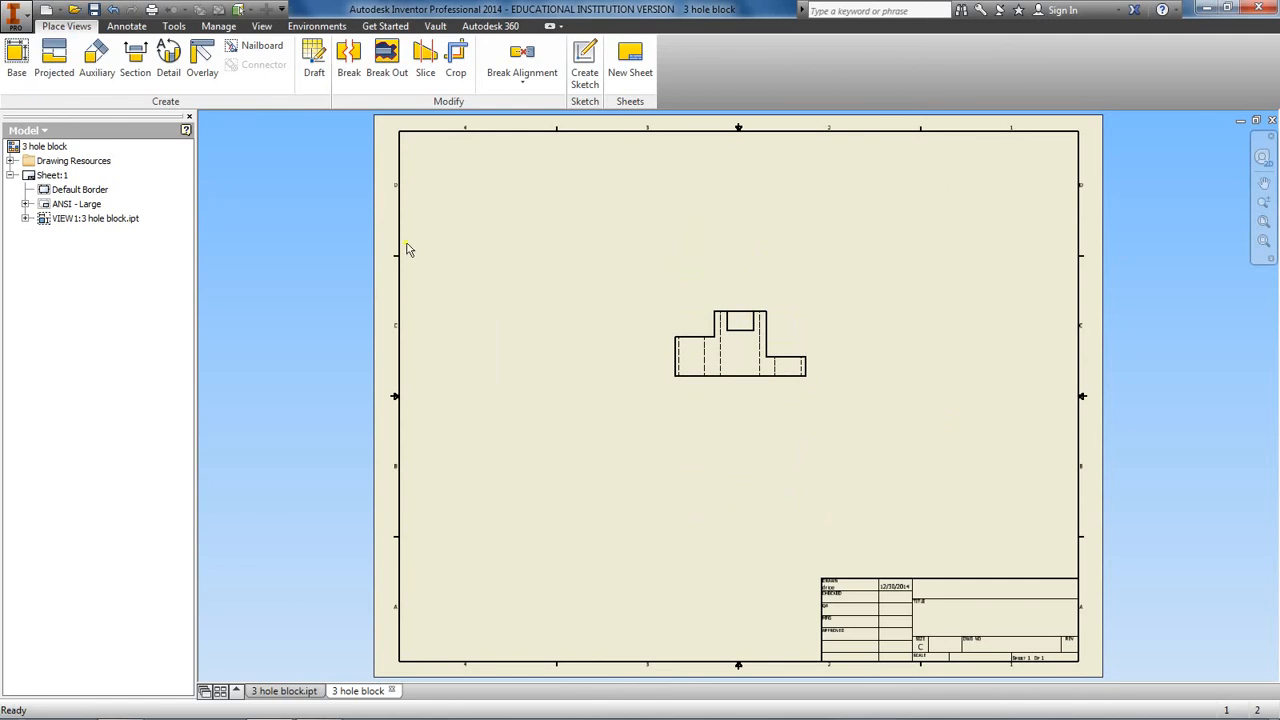
- Save the drawing as 3 hole block.idw in the Drawings folder, replacing the existing file
{"action": "left_click", "coordinate": [94, 9]}
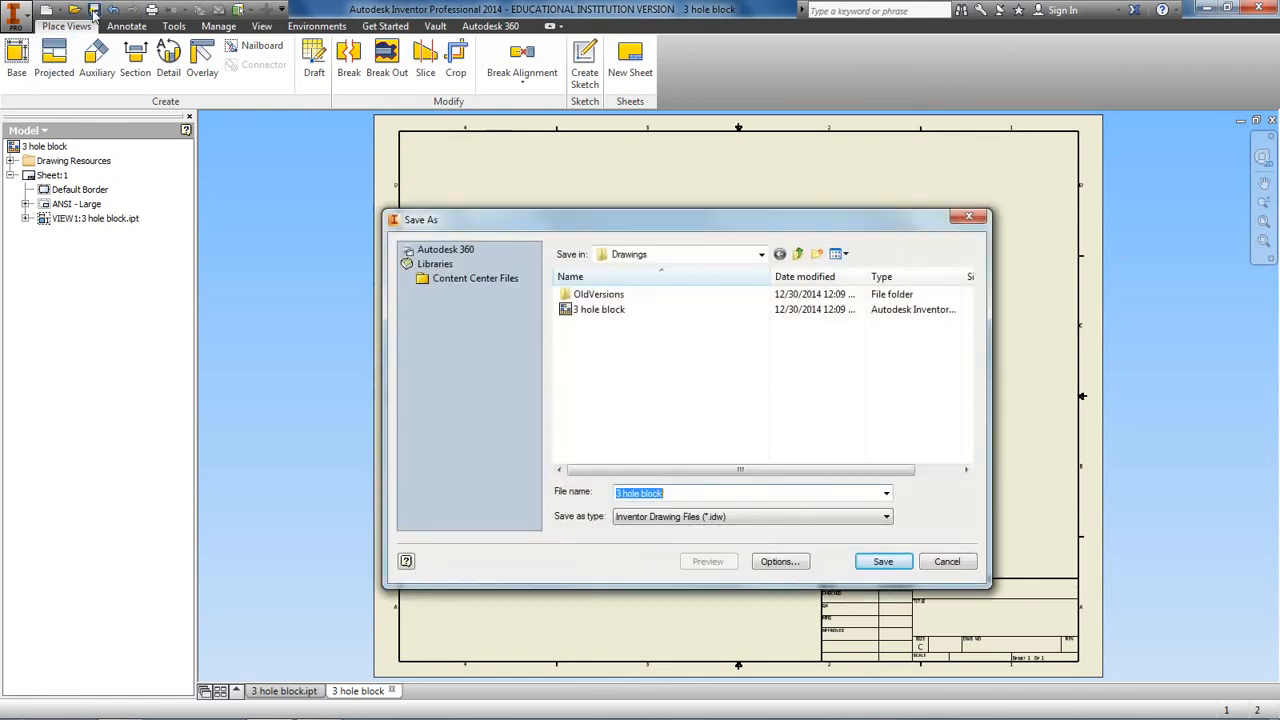
{"action": "left_click", "coordinate": [608, 312]}
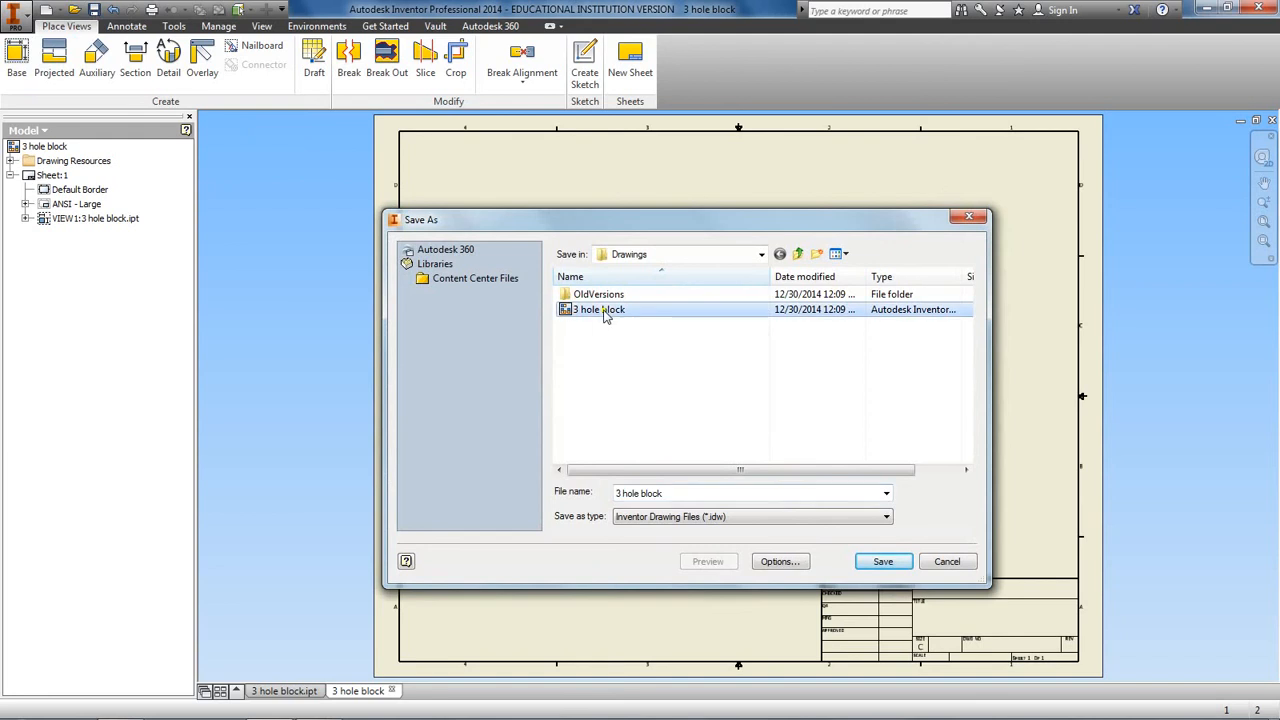
{"action": "left_click", "coordinate": [798, 255]}
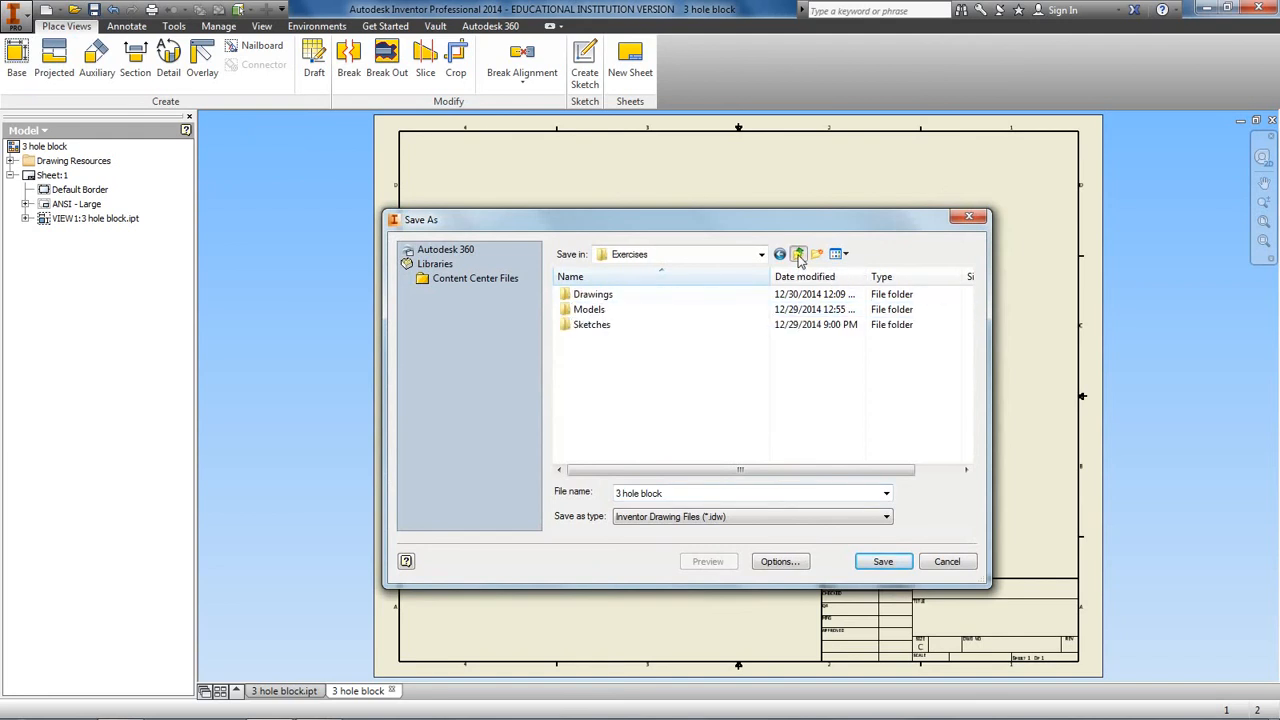
{"action": "double_click", "coordinate": [597, 292]}
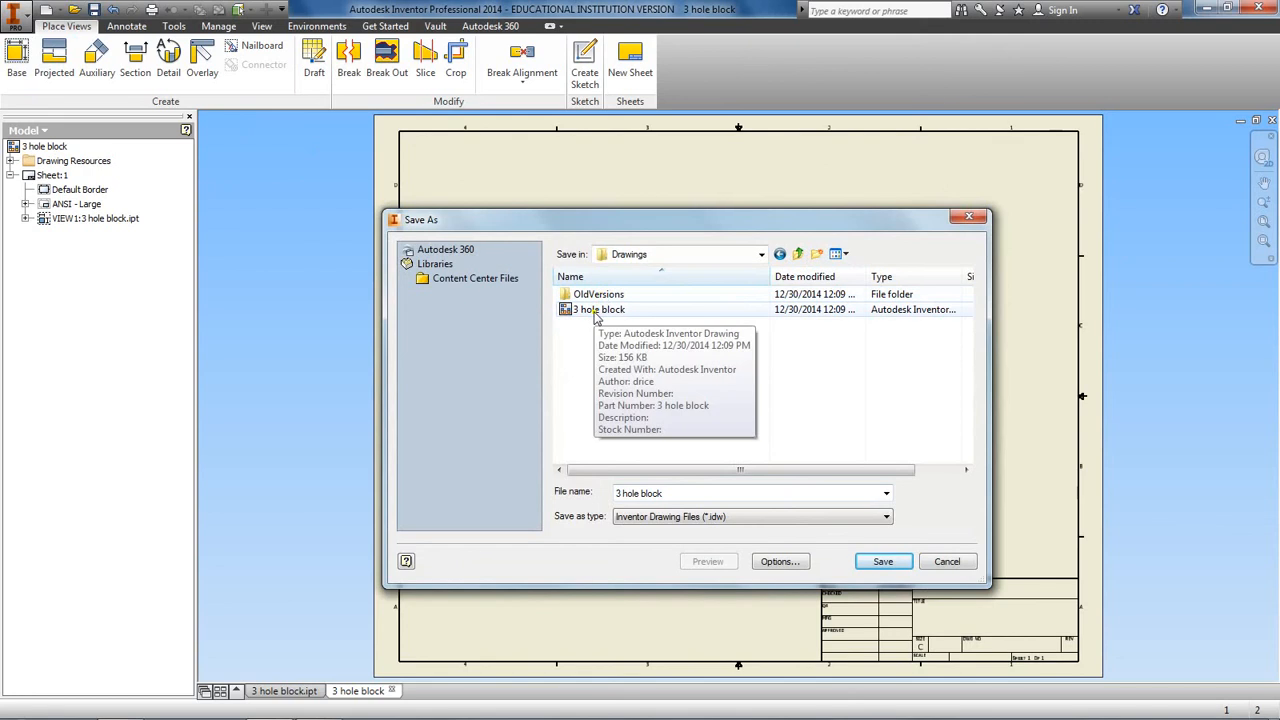
{"action": "left_click", "coordinate": [595, 312]}
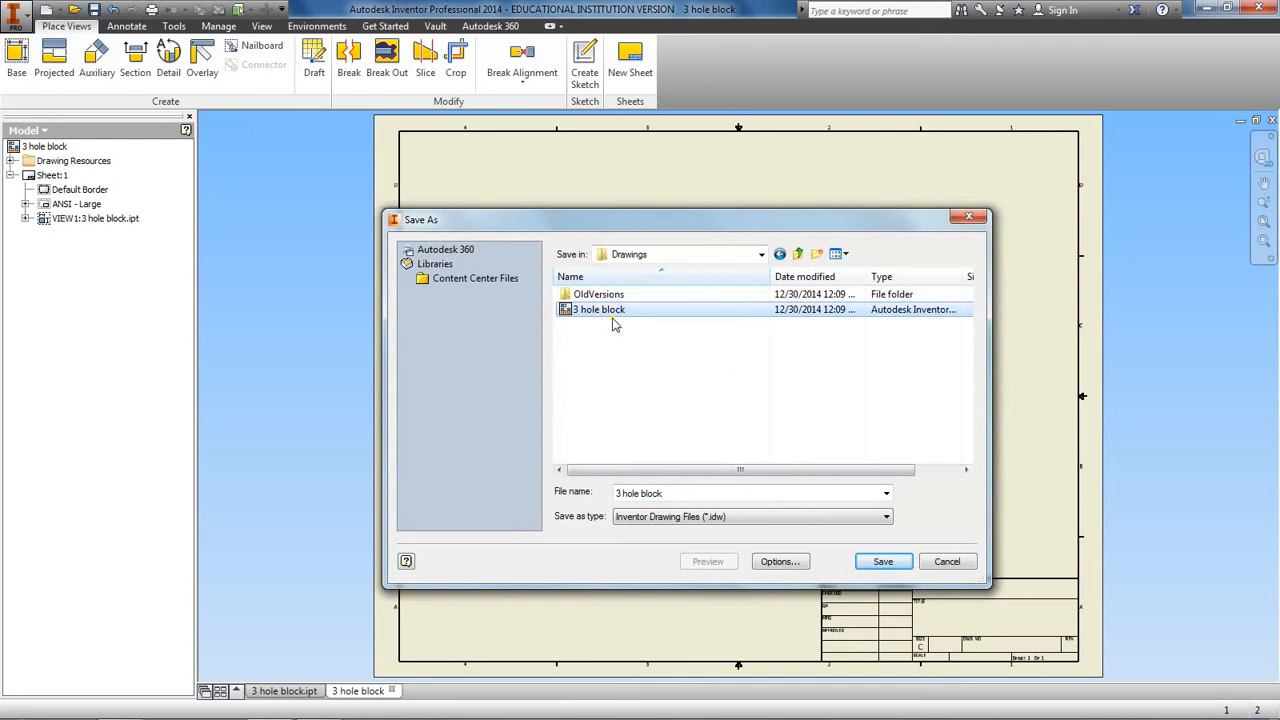
{"action": "left_click", "coordinate": [884, 561]}
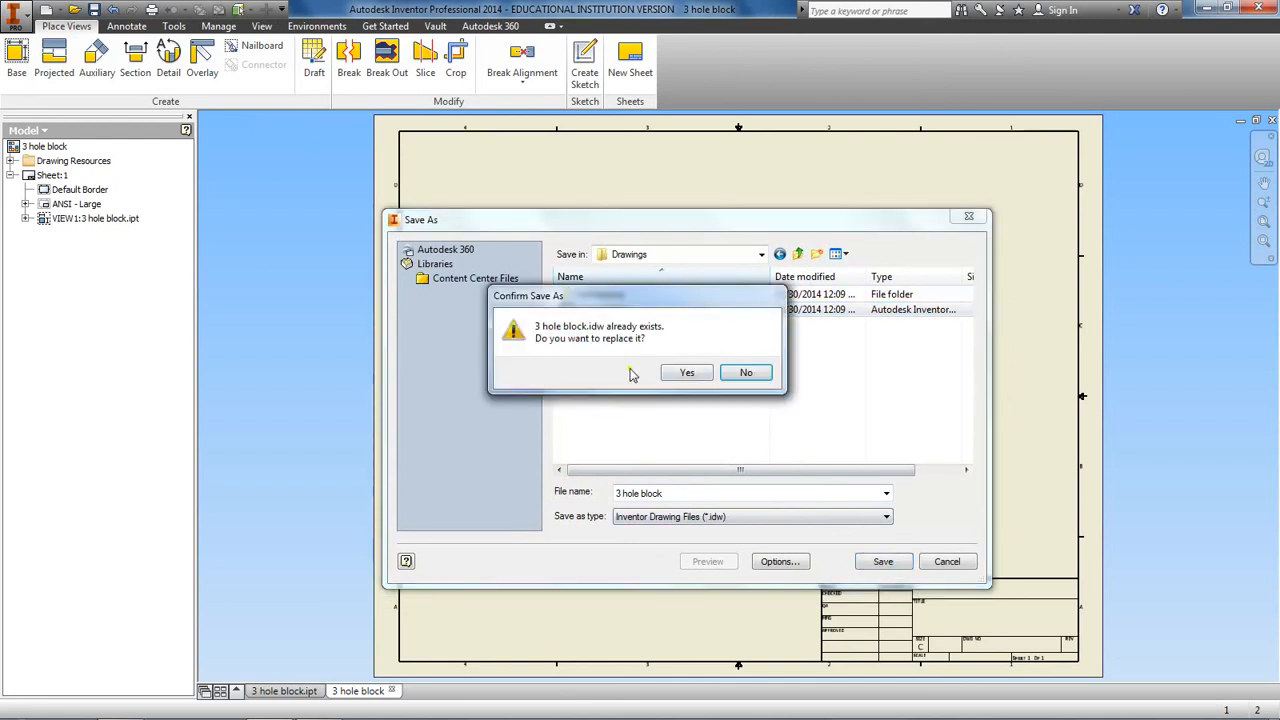
{"action": "left_click", "coordinate": [687, 373]}
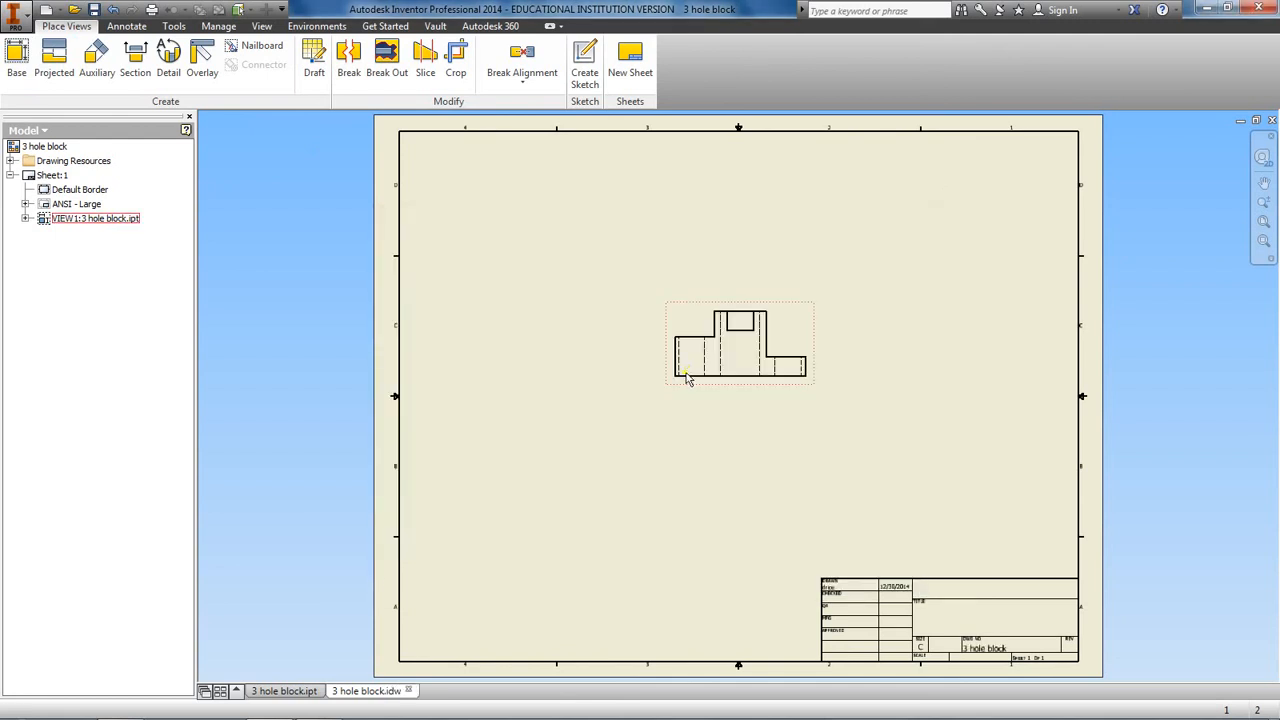